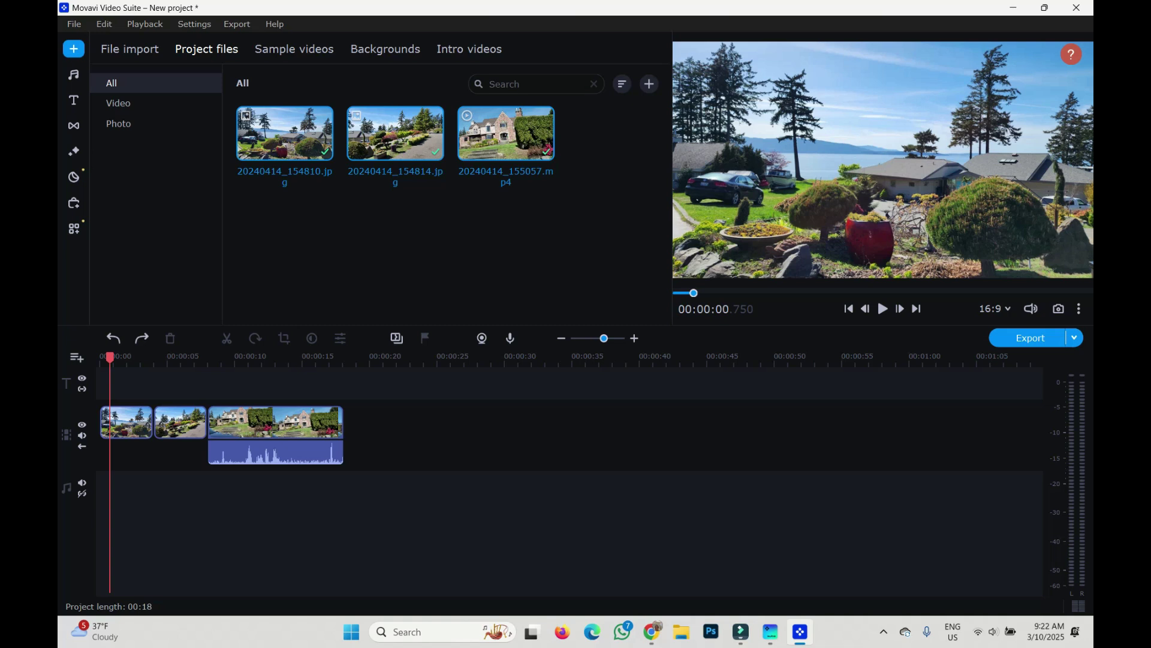
Lengthen the first photo clip to end at about 9.3 seconds and the second to end at about 18 seconds.
{"action": "key", "text": "Home"}
{"action": "mouse_move", "coordinate": [99, 357]}
{"action": "left_mouse_down"}
{"action": "mouse_move", "coordinate": [206, 357]}
{"action": "mouse_move", "coordinate": [102, 358]}
{"action": "left_mouse_up"}
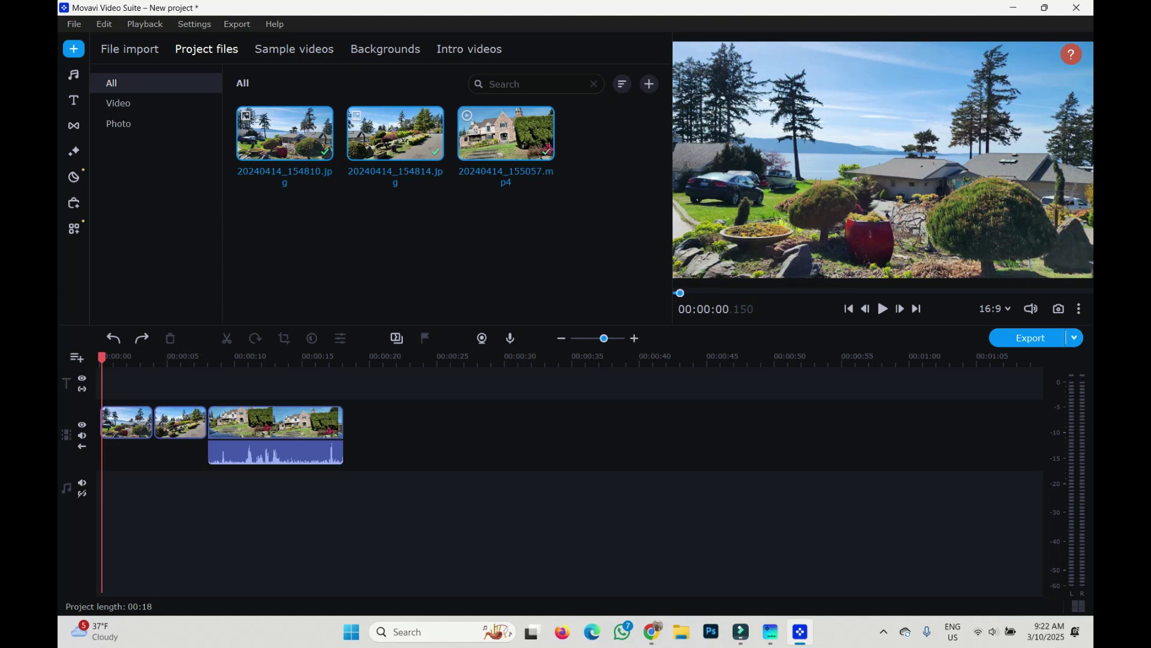
{"action": "left_click", "coordinate": [130, 423]}
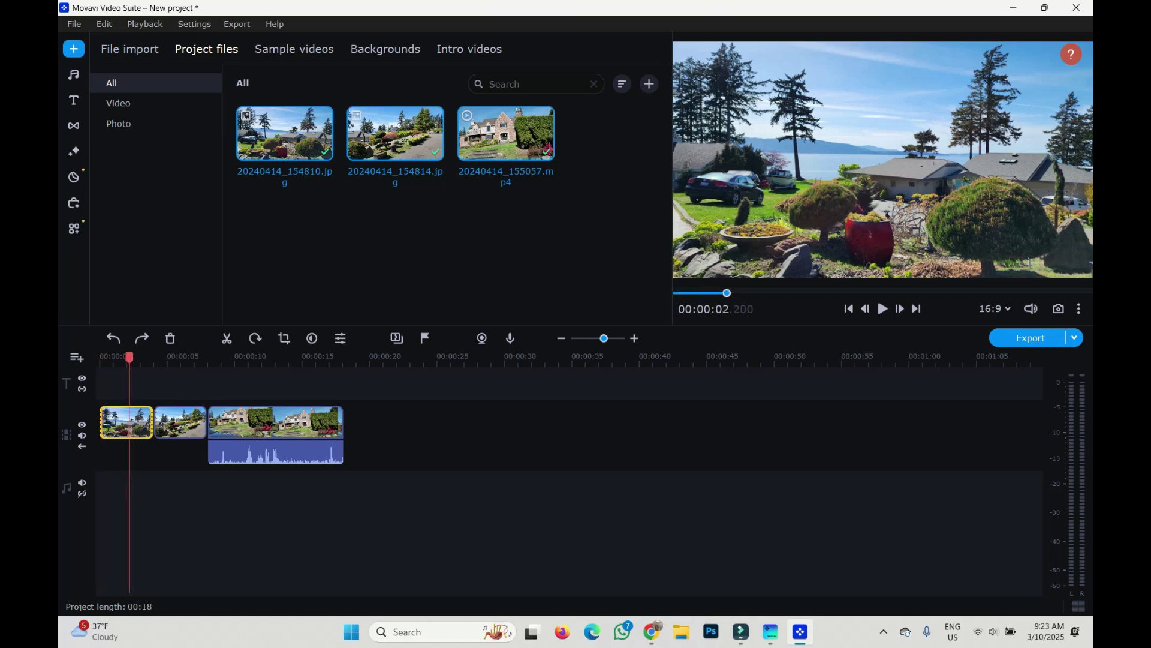
{"action": "left_click", "coordinate": [482, 338]}
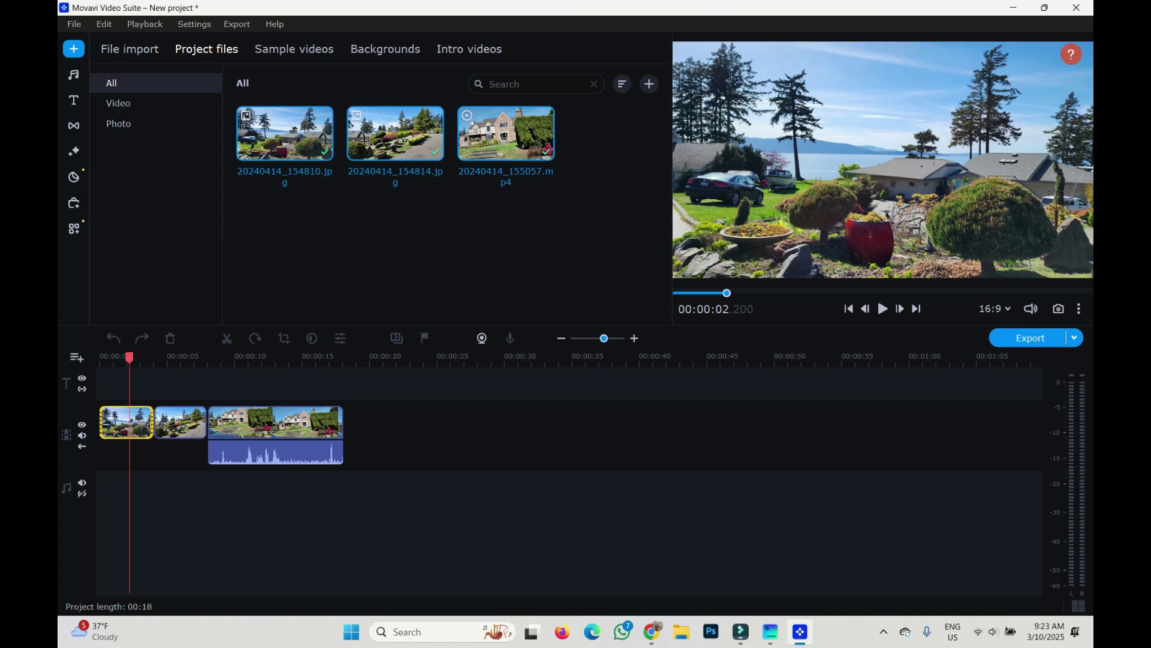
{"action": "left_click_drag", "start_coordinate": [152, 423], "coordinate": [225, 422]}
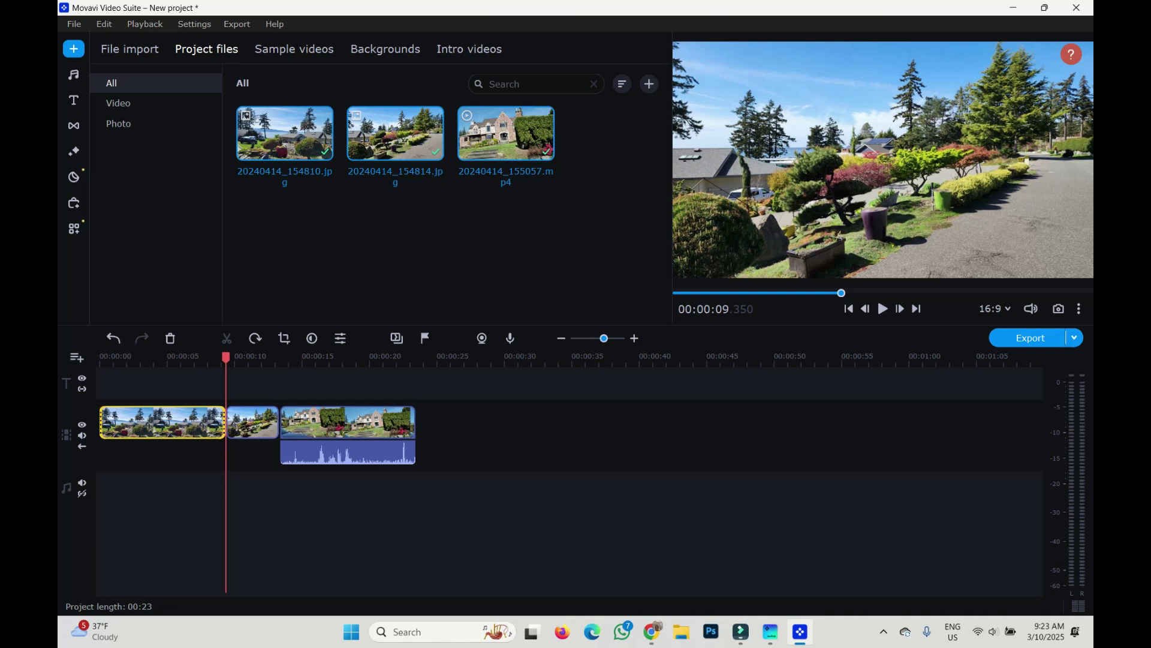
{"action": "left_click", "coordinate": [260, 424]}
{"action": "left_click_drag", "start_coordinate": [278, 422], "coordinate": [342, 422]}
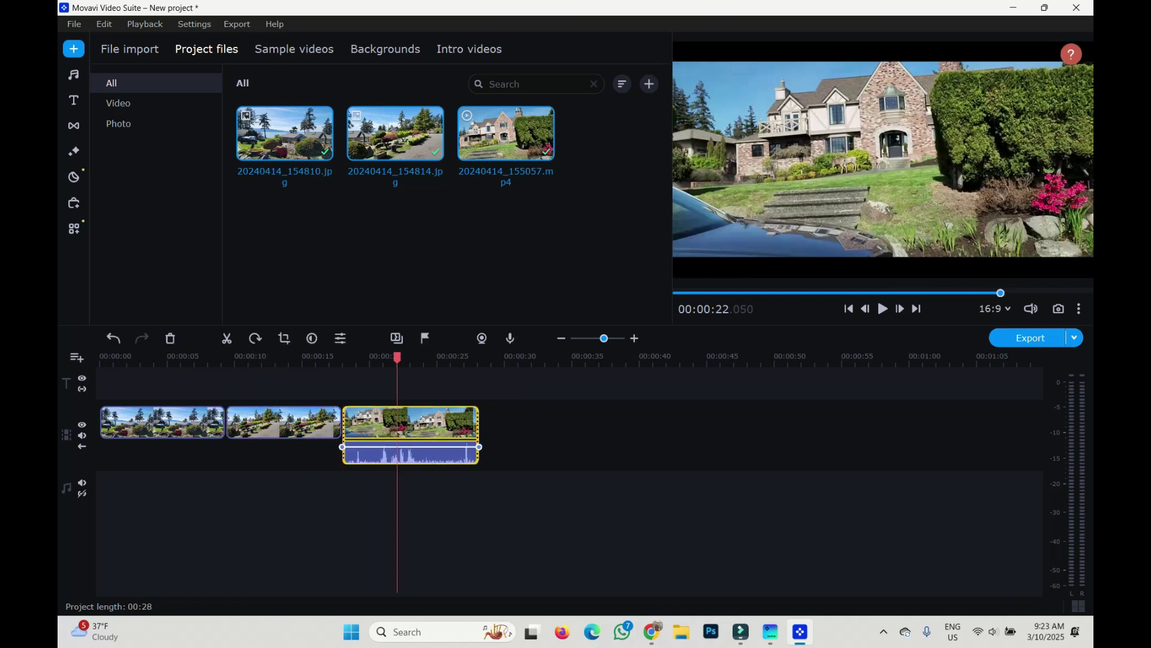
Detach the audio from the 20240414_155057.mp4 video clip.
{"action": "left_click", "coordinate": [397, 423]}
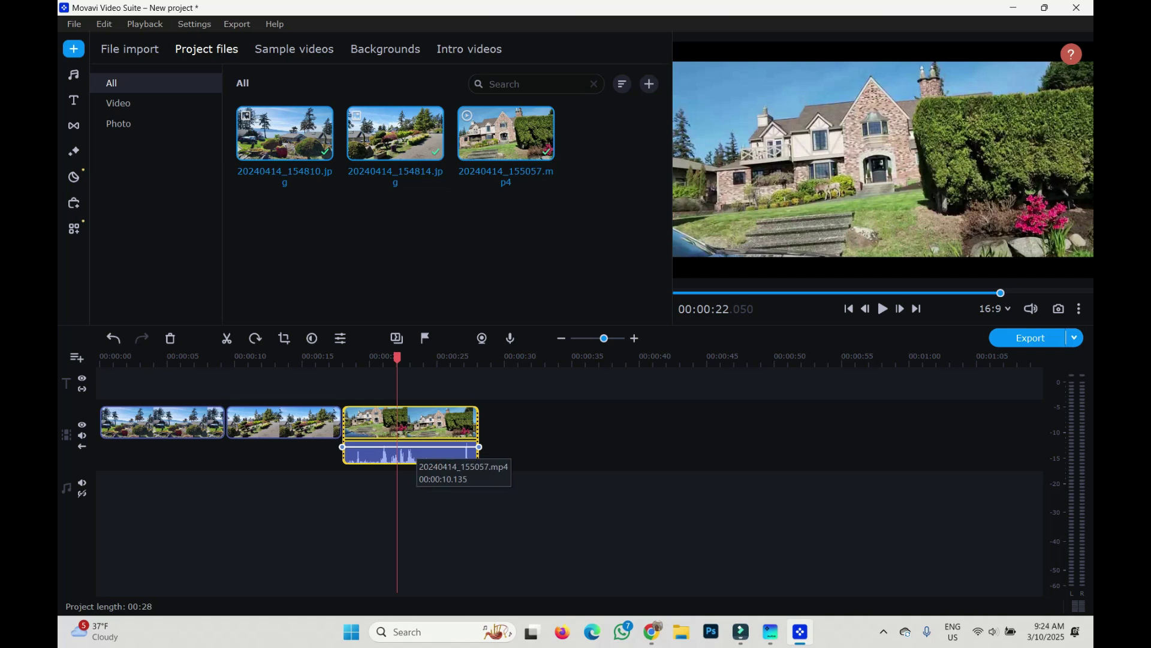
{"action": "left_click", "coordinate": [433, 454]}
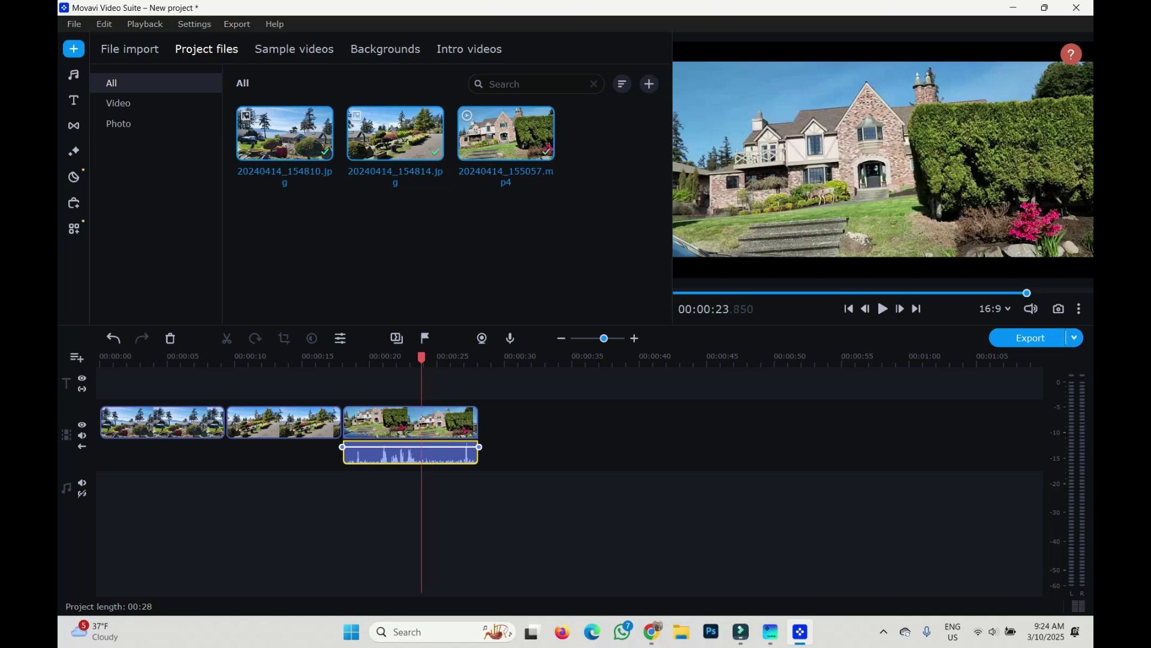
{"action": "left_click", "coordinate": [421, 454]}
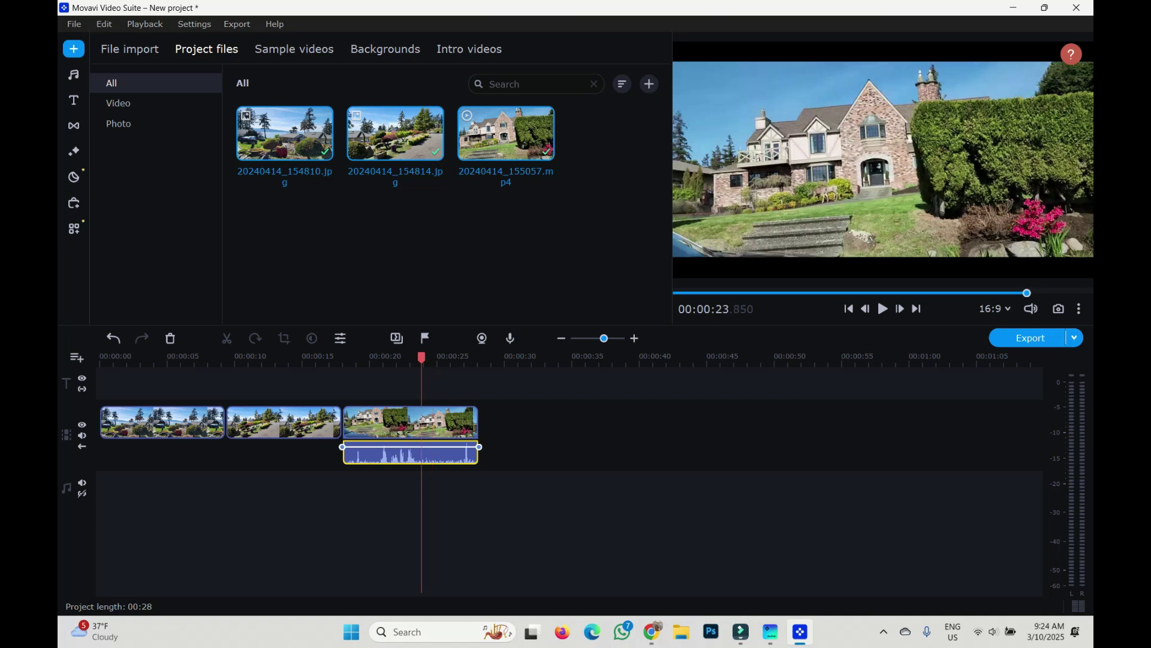
{"action": "right_click", "coordinate": [422, 454]}
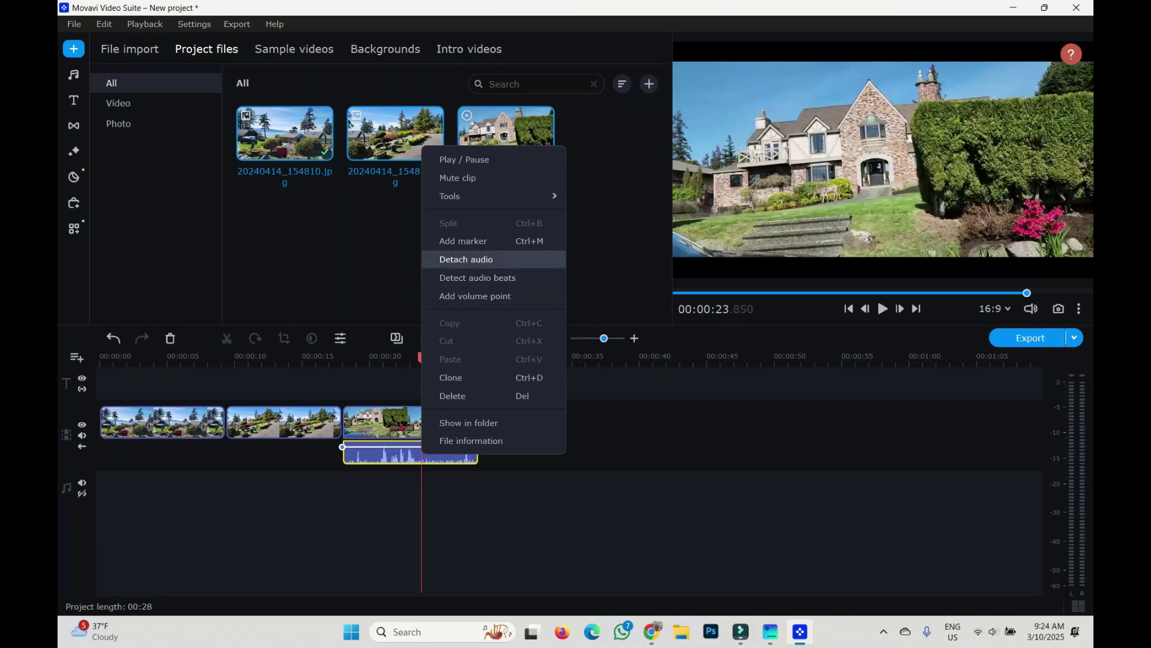
{"action": "left_click", "coordinate": [466, 259]}
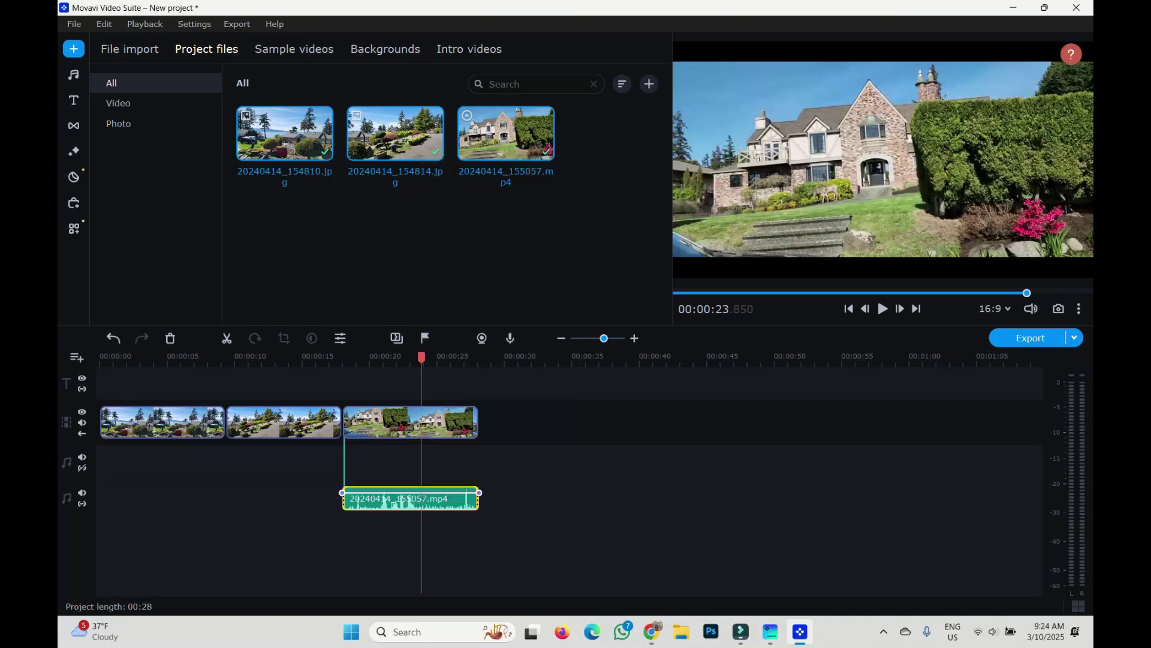
Play the video clip with its detached audio from about 18 seconds and return the playhead near the clip's start.
{"action": "left_click_drag", "start_coordinate": [422, 358], "coordinate": [363, 358]}
{"action": "scroll", "coordinate": [392, 503], "scroll_direction": "up", "scroll_amount": 3}
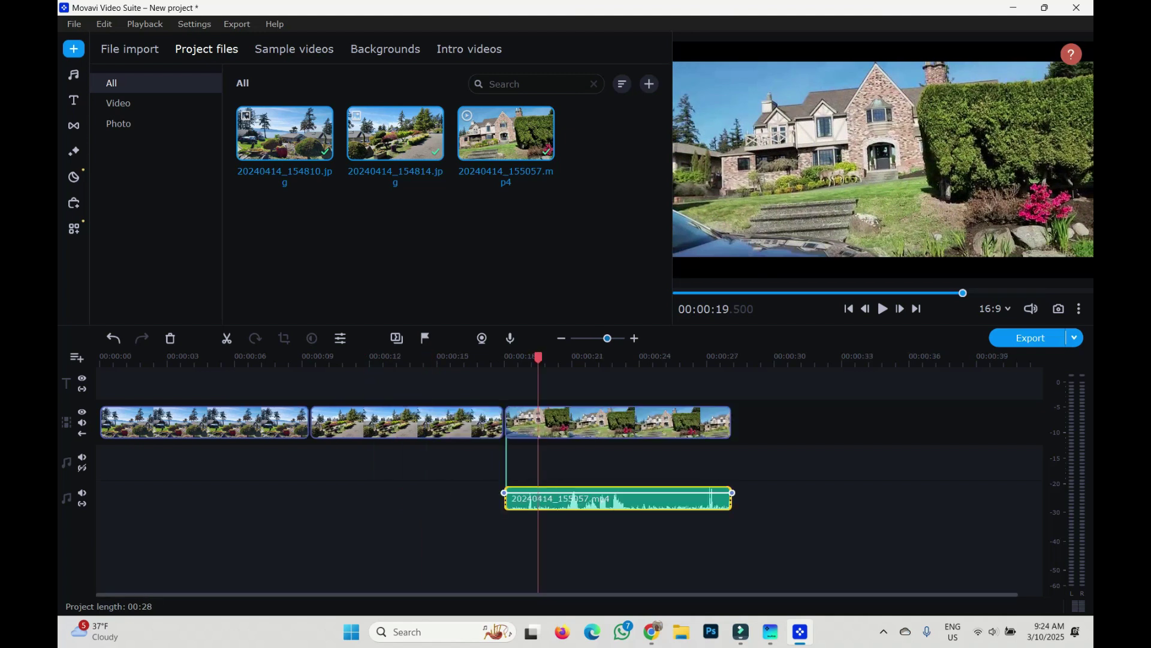
{"action": "scroll", "coordinate": [570, 455], "scroll_direction": "up", "scroll_amount": 2}
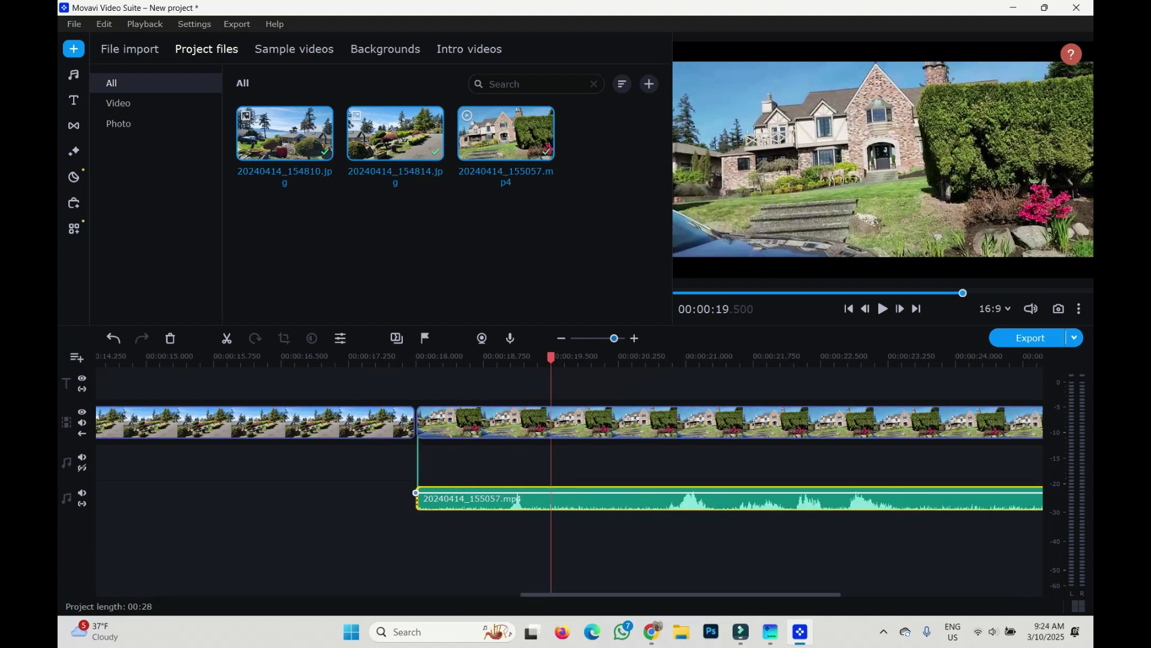
{"action": "scroll", "coordinate": [570, 456], "scroll_direction": "up", "scroll_amount": 1}
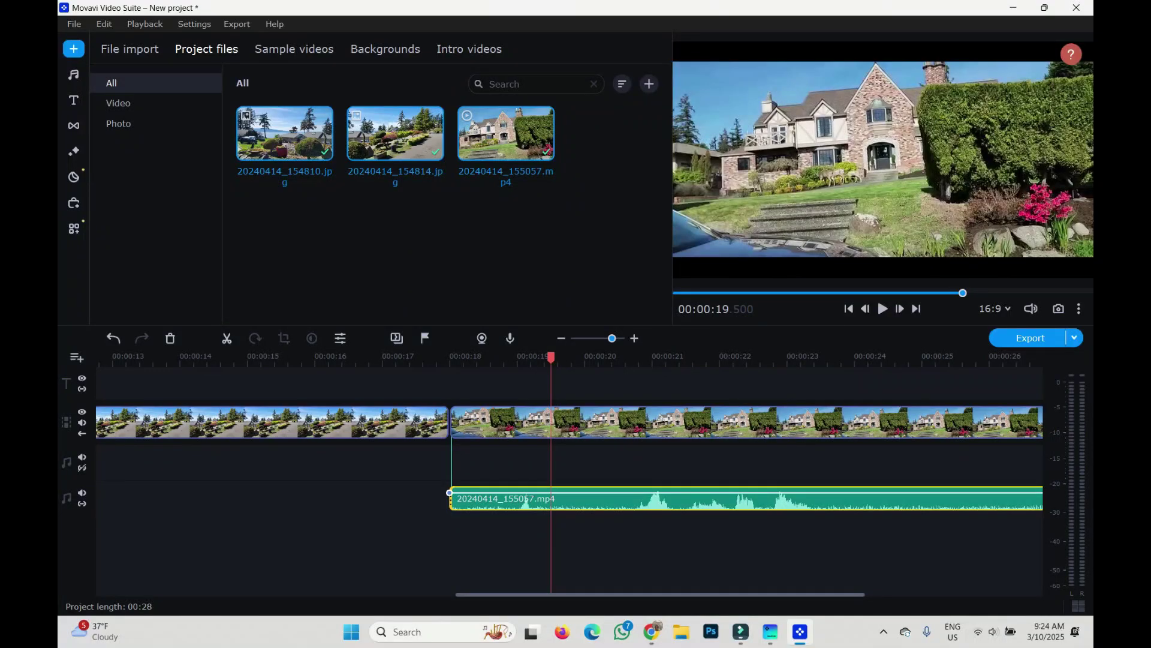
{"action": "left_click_drag", "start_coordinate": [522, 594], "coordinate": [631, 594]}
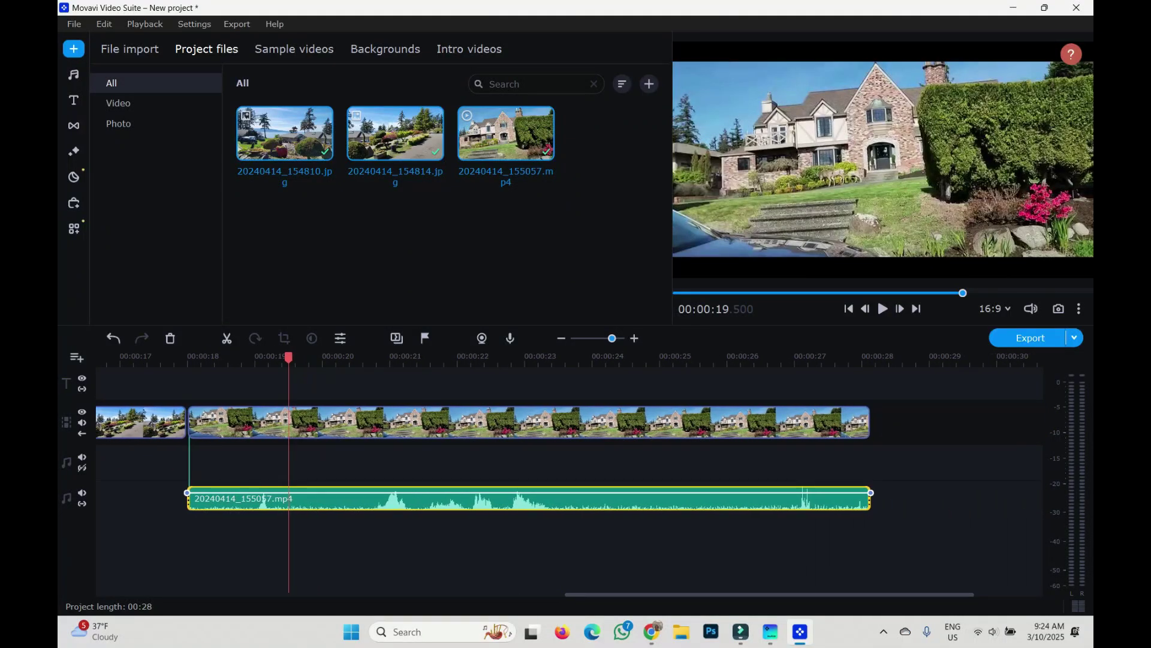
{"action": "left_click_drag", "start_coordinate": [289, 357], "coordinate": [191, 358]}
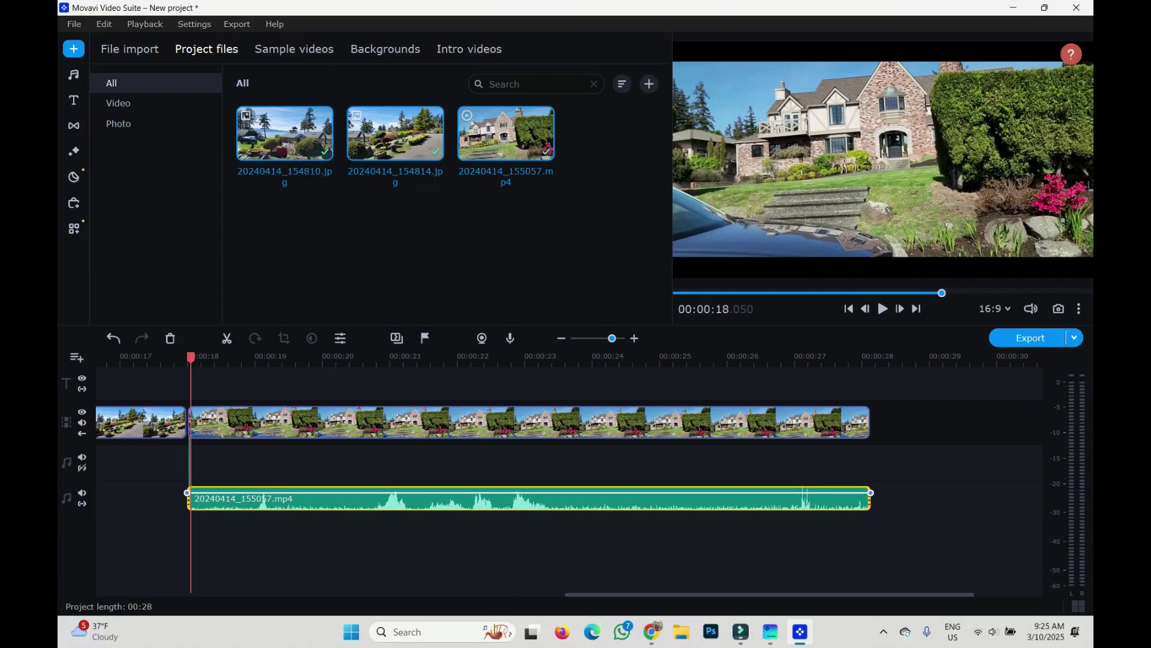
{"action": "key", "text": "space"}
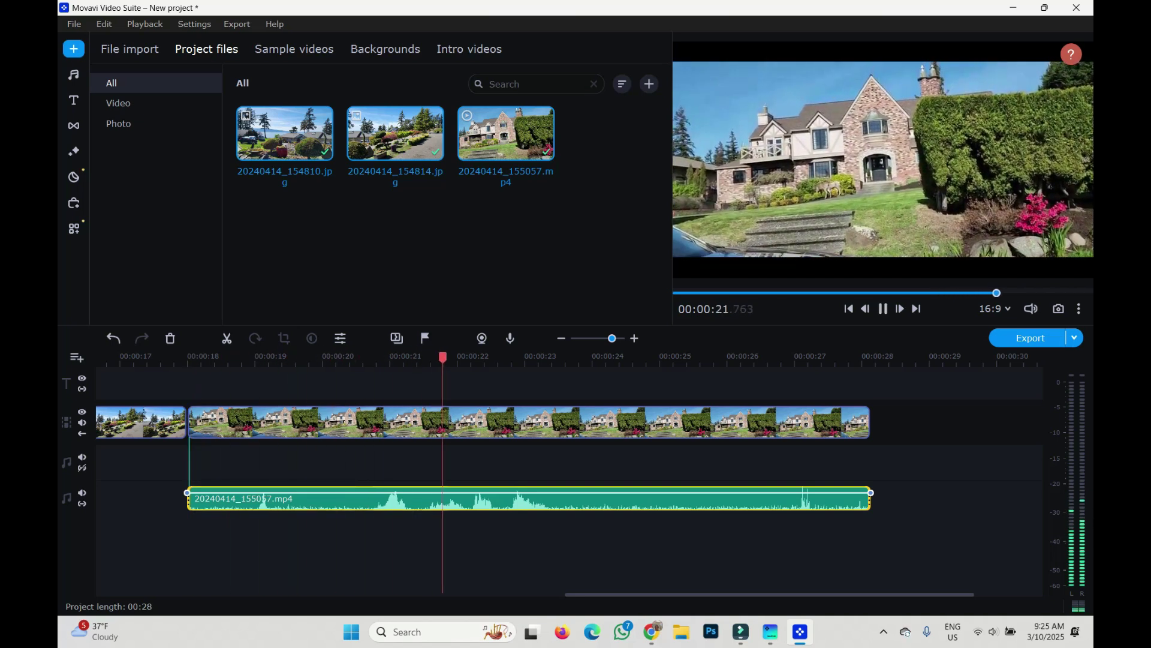
{"action": "key", "text": "space"}
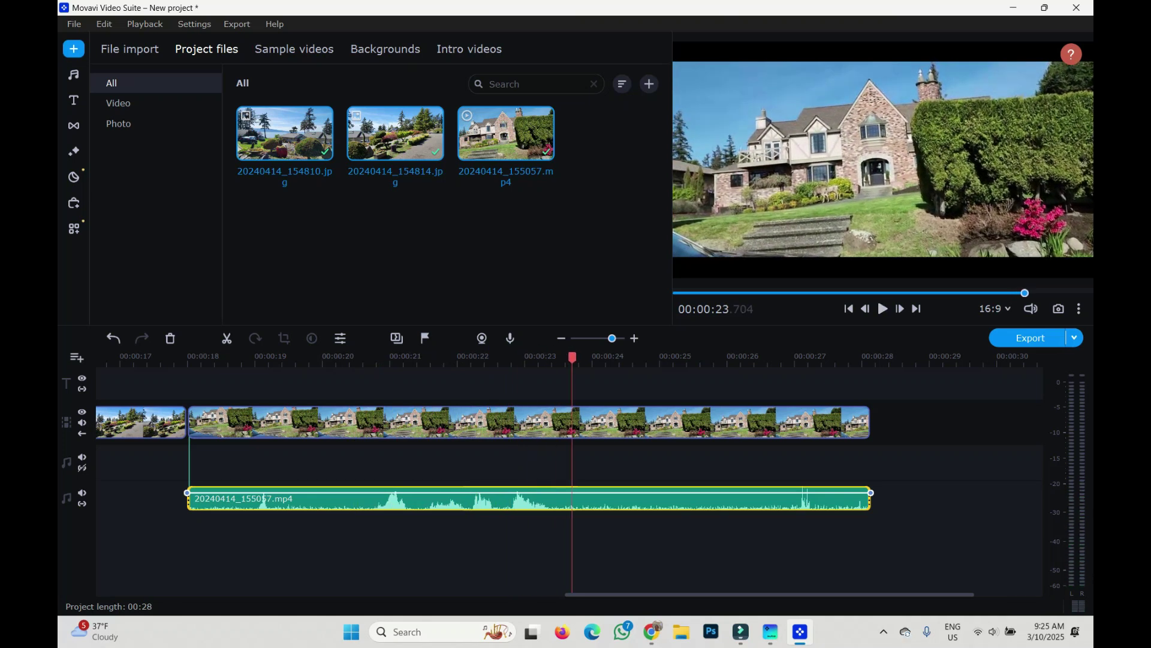
{"action": "left_click_drag", "start_coordinate": [572, 357], "coordinate": [204, 357]}
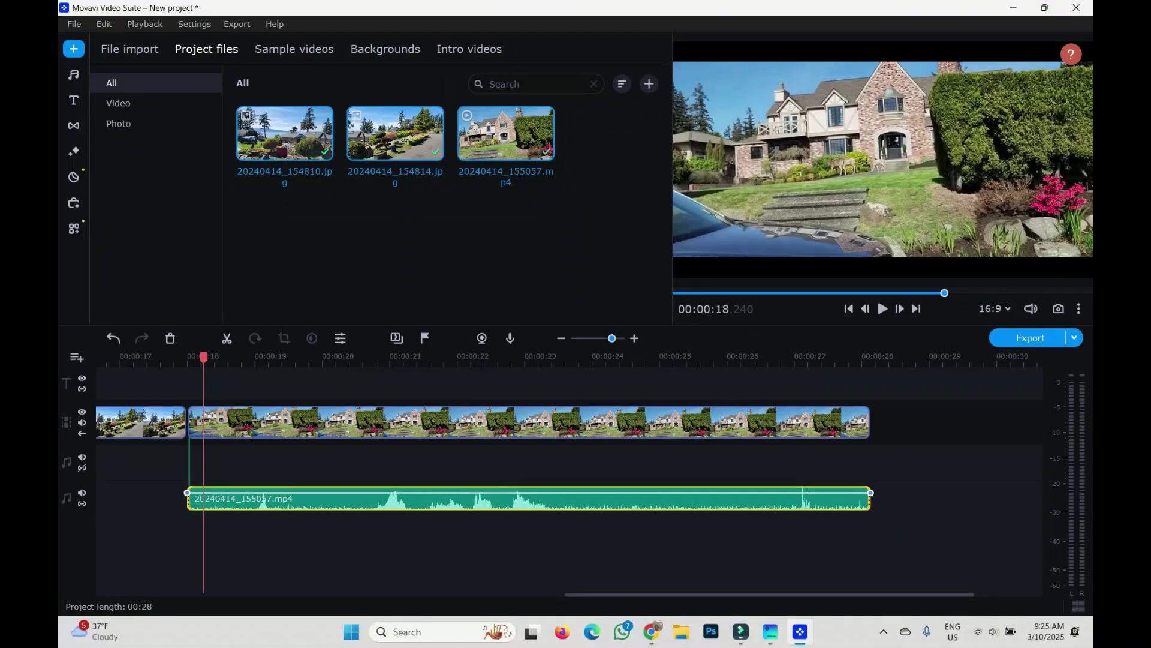
Try to lengthen the 20240414_155057.mp4 video clip by extending its end on the timeline.
{"action": "left_click", "coordinate": [529, 422]}
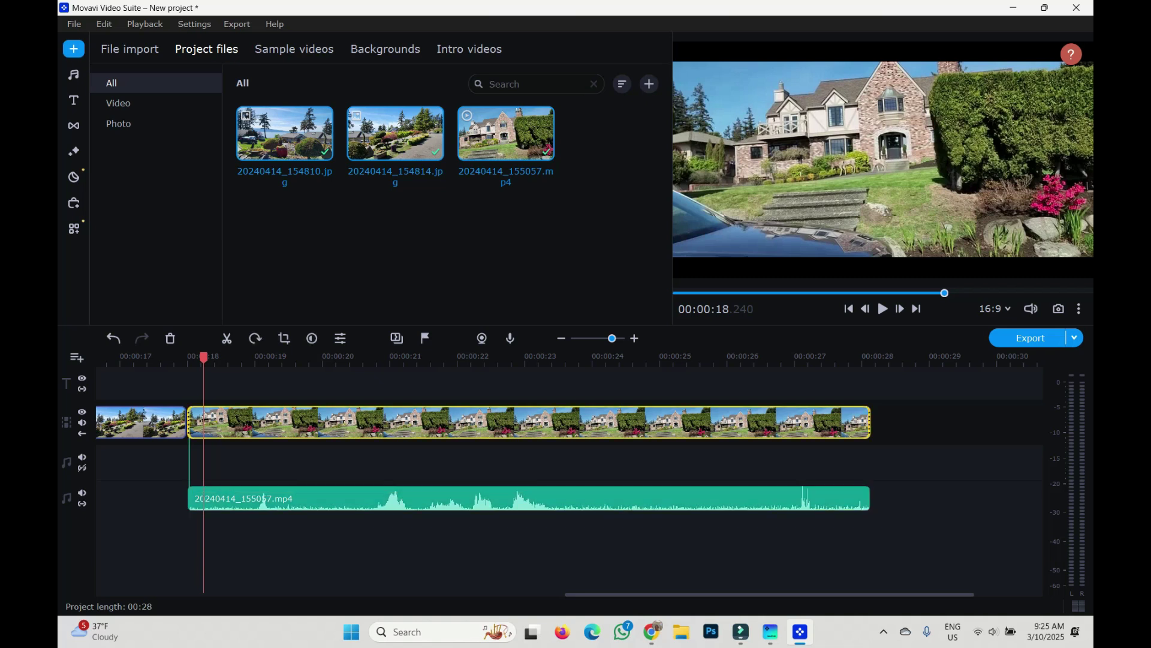
{"action": "left_click", "coordinate": [482, 339]}
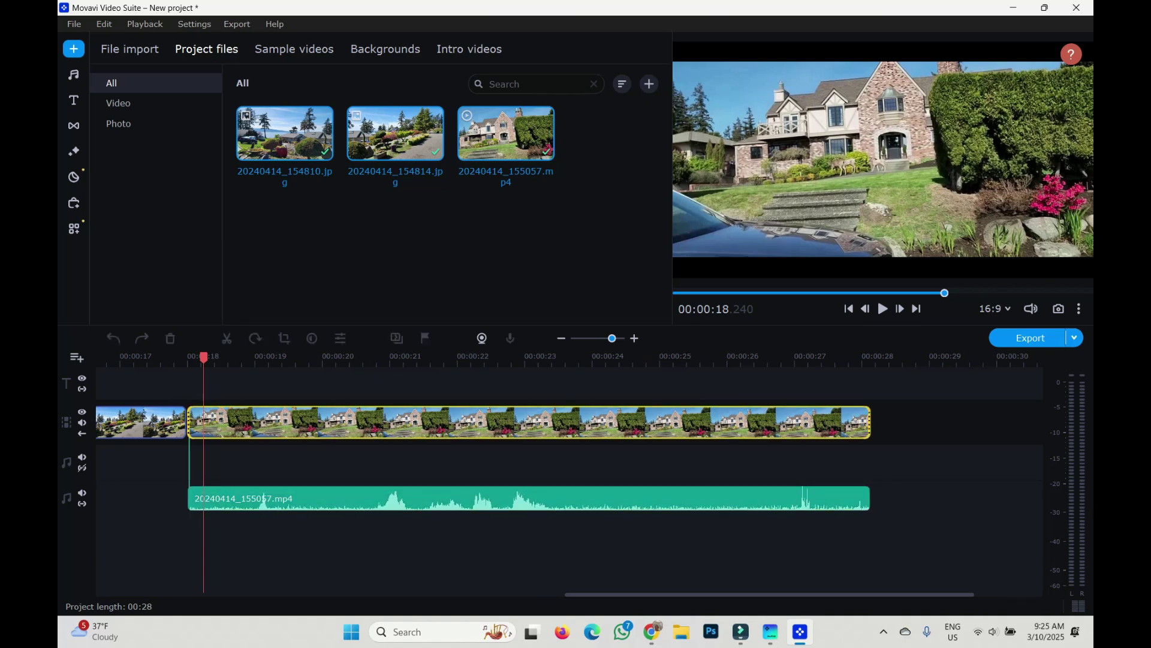
{"action": "mouse_move", "coordinate": [870, 422]}
{"action": "left_mouse_down"}
{"action": "mouse_move", "coordinate": [429, 423]}
{"action": "mouse_move", "coordinate": [870, 422]}
{"action": "left_mouse_up"}
{"action": "left_click", "coordinate": [399, 422]}
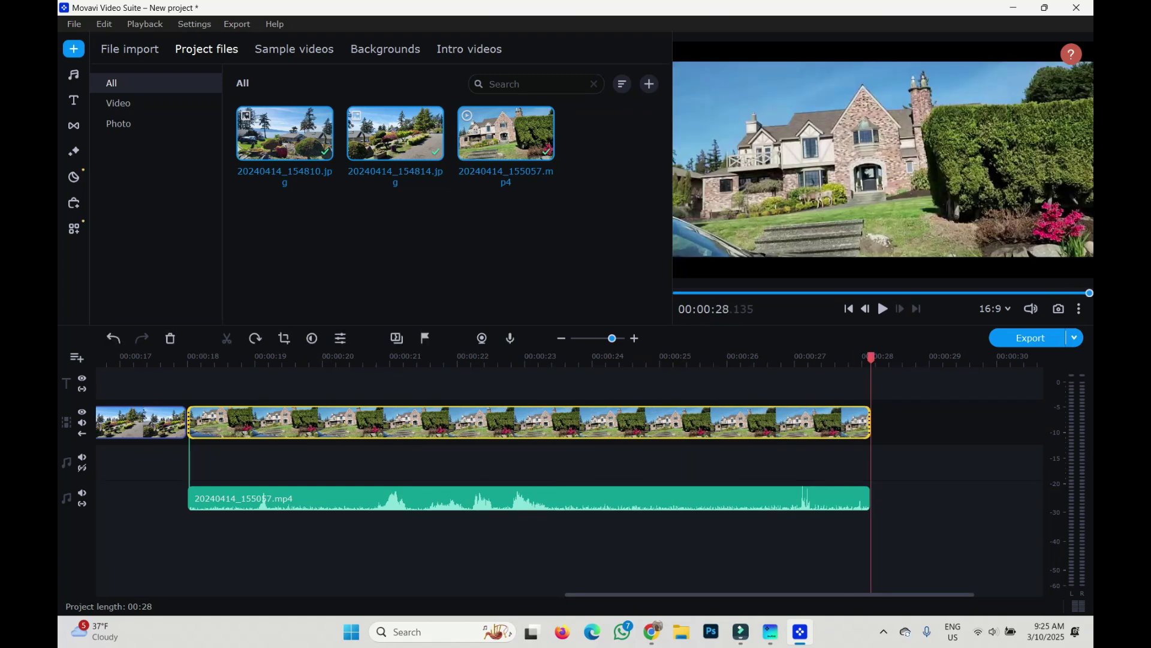
Open the video clip's properties and raise its speed to 214%.
{"action": "left_click_drag", "start_coordinate": [871, 357], "coordinate": [524, 358]}
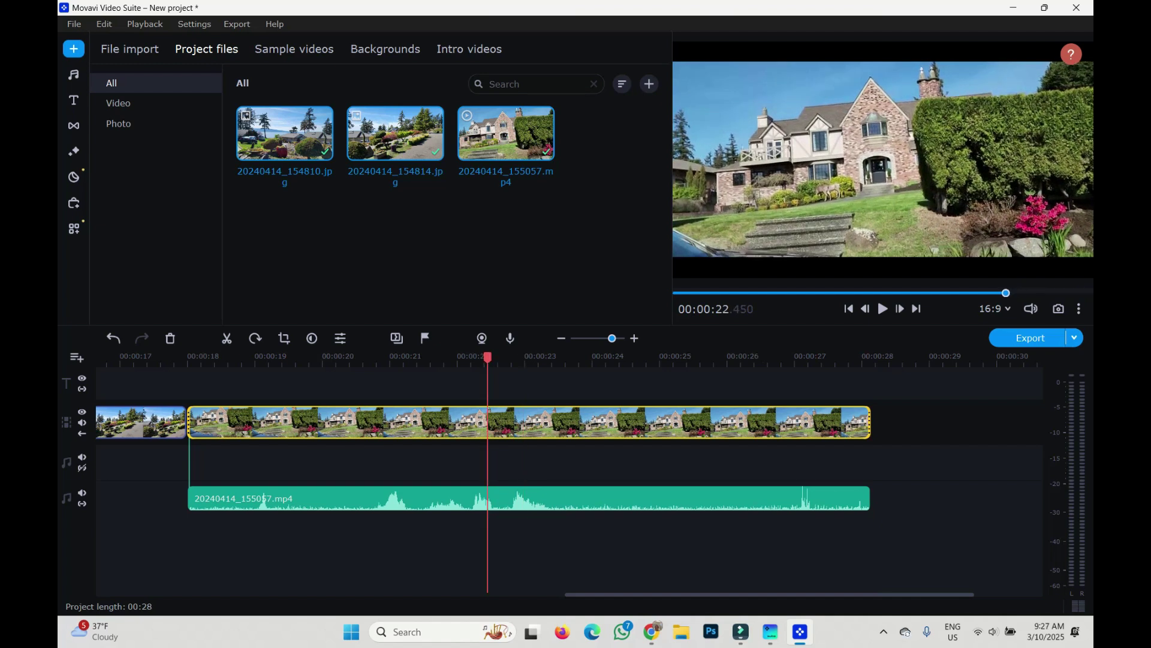
{"action": "left_click", "coordinate": [560, 358]}
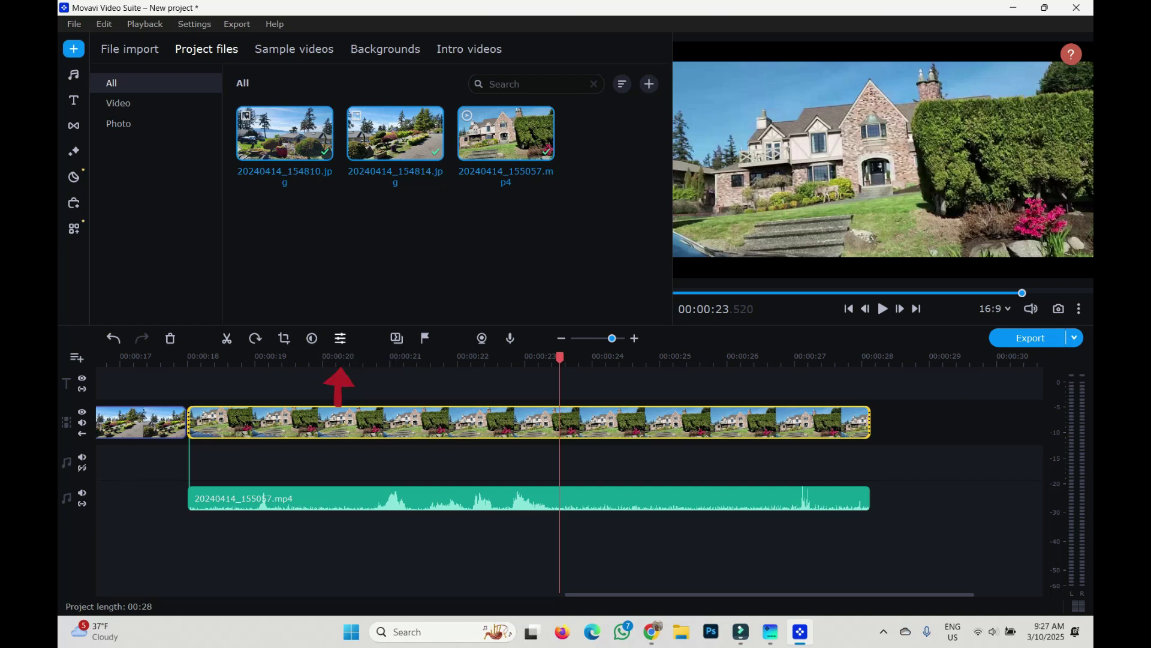
{"action": "left_click", "coordinate": [340, 338]}
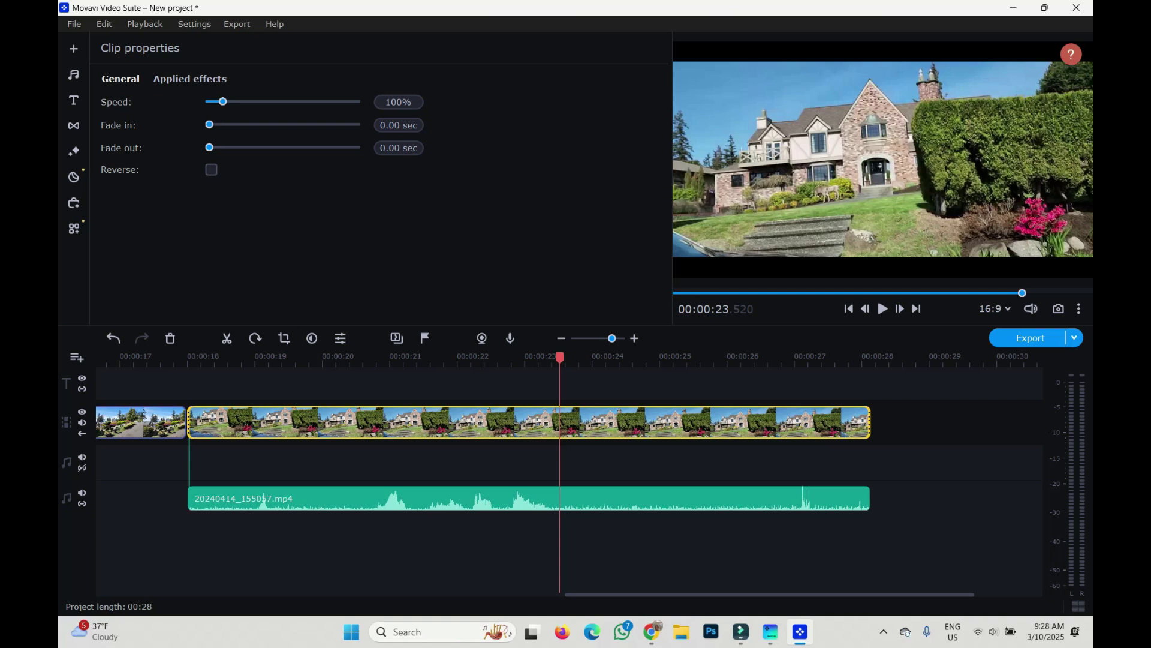
{"action": "left_click_drag", "start_coordinate": [223, 101], "coordinate": [240, 102]}
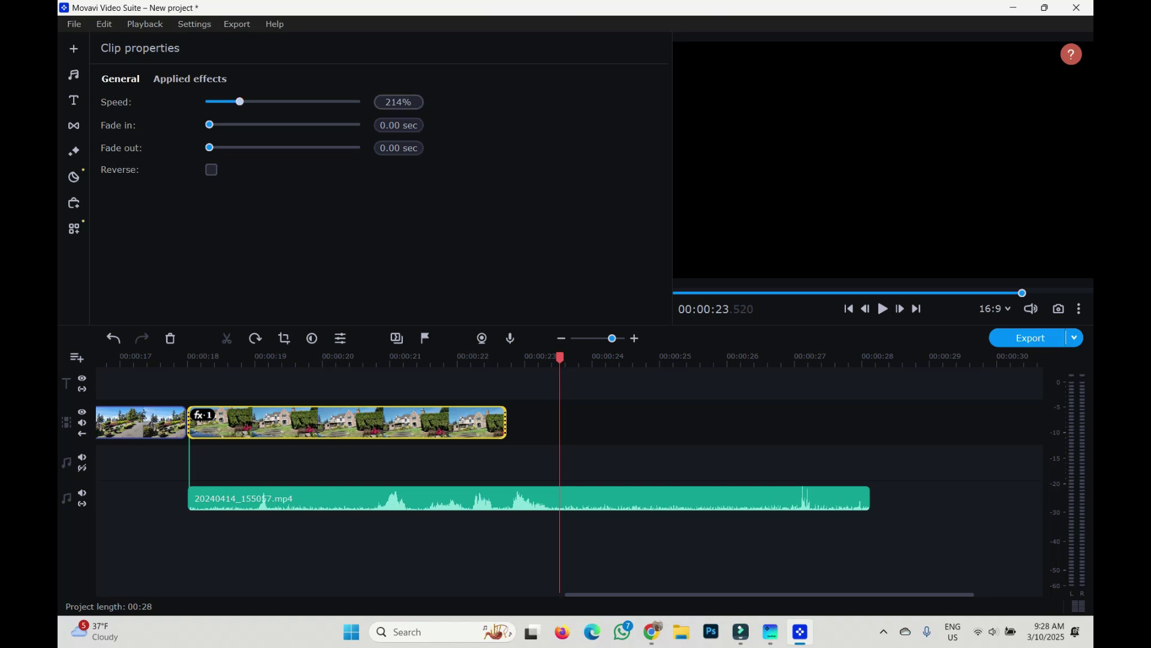
Set the video clip's speed to 300%.
{"action": "left_click", "coordinate": [402, 102]}
{"action": "key", "text": "BackSpace"}
{"action": "key", "text": "BackSpace"}
{"action": "key", "text": "BackSpace"}
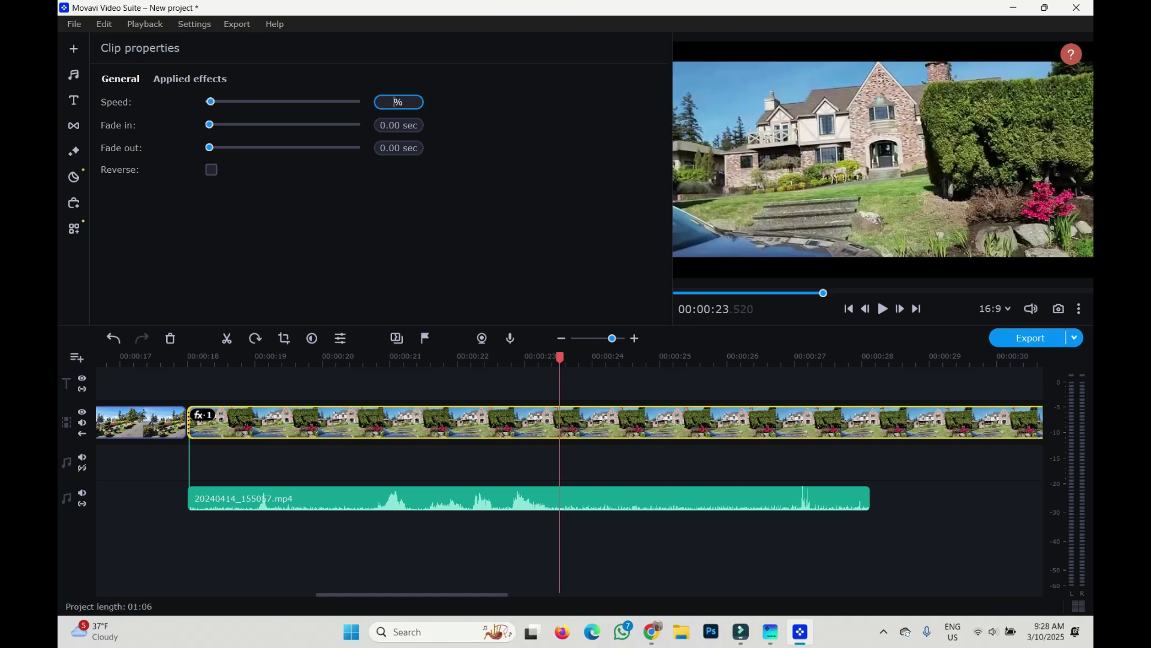
{"action": "type", "text": "300"}
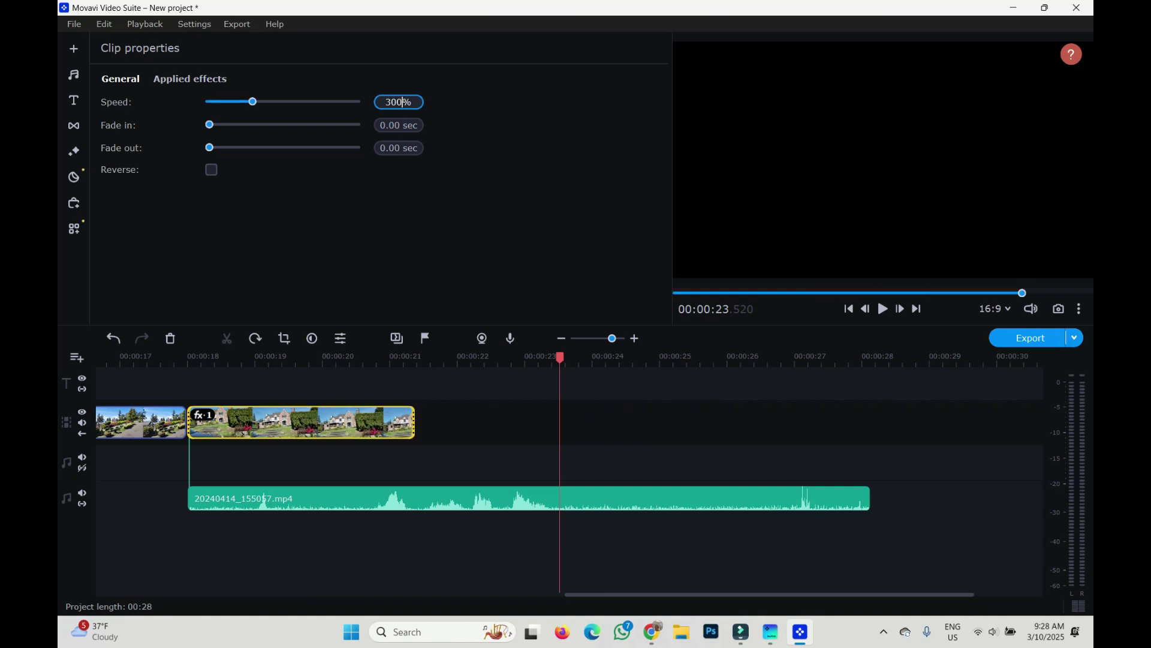
Slow the video clip down to 69% speed.
{"action": "left_click_drag", "start_coordinate": [560, 357], "coordinate": [407, 358]}
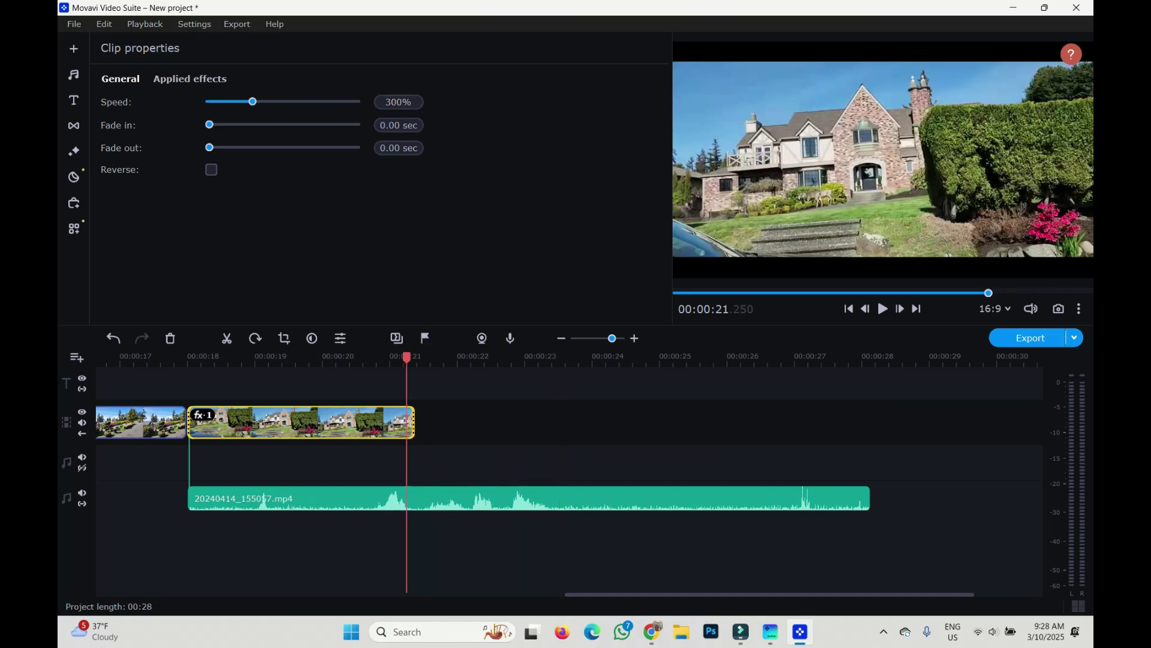
{"action": "key", "text": "Left"}
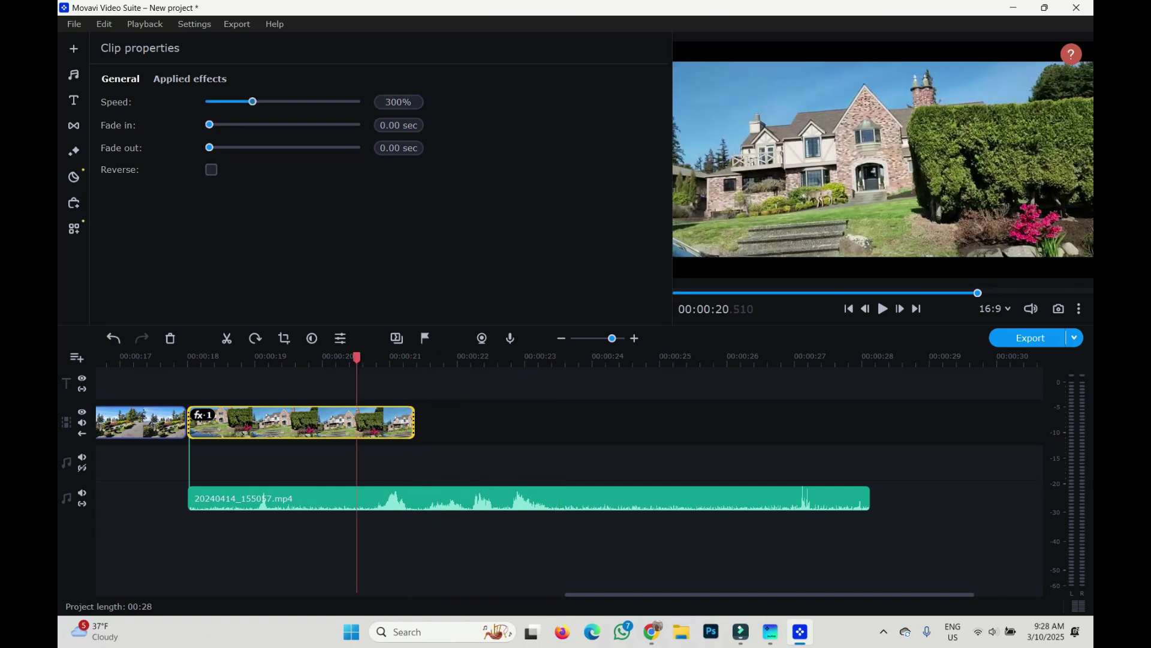
{"action": "left_click_drag", "start_coordinate": [252, 101], "coordinate": [218, 101]}
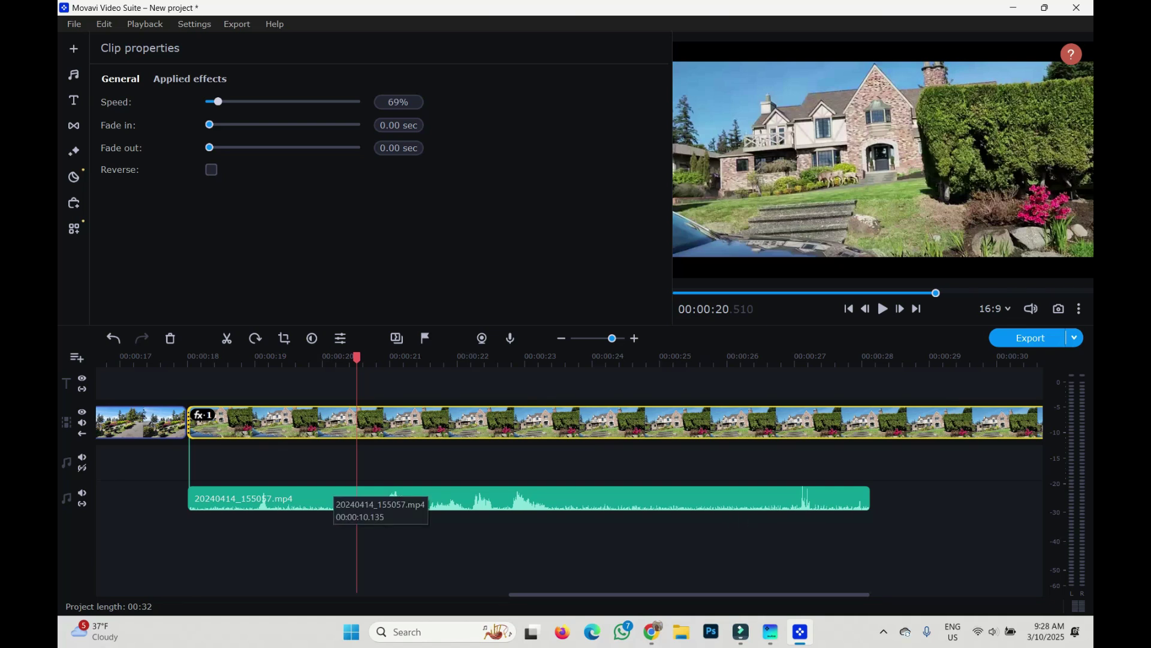
{"action": "left_click_drag", "start_coordinate": [357, 358], "coordinate": [317, 357]}
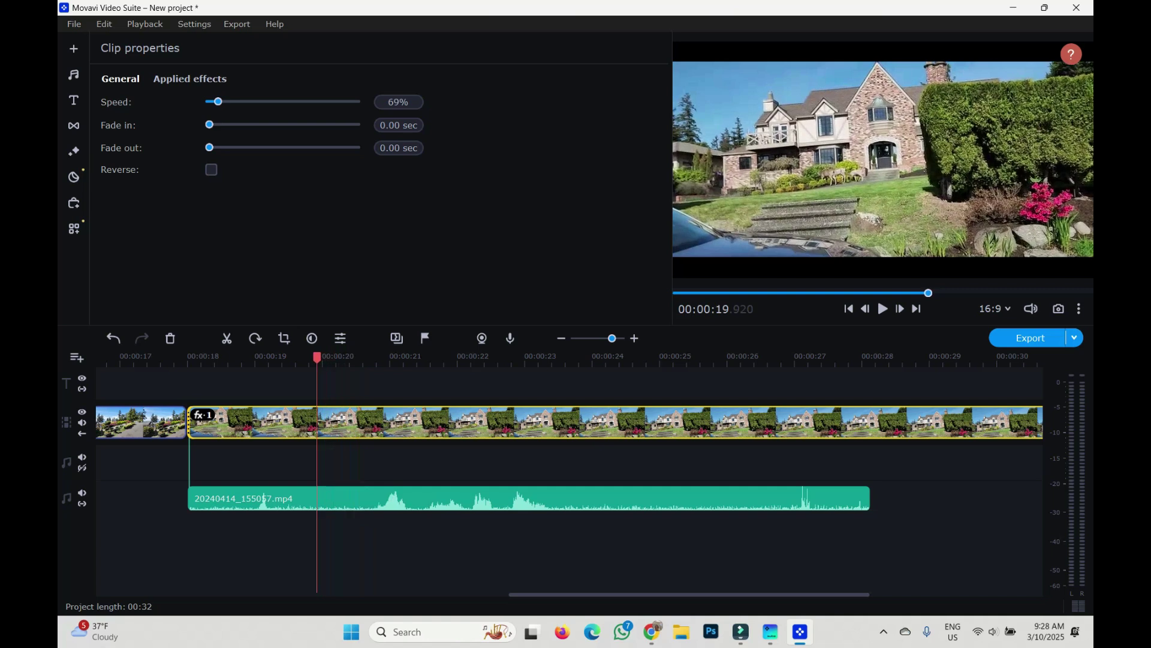
Split the detached audio clip at about 20.3 seconds and select its second part.
{"action": "left_click", "coordinate": [339, 500]}
{"action": "left_click", "coordinate": [361, 500]}
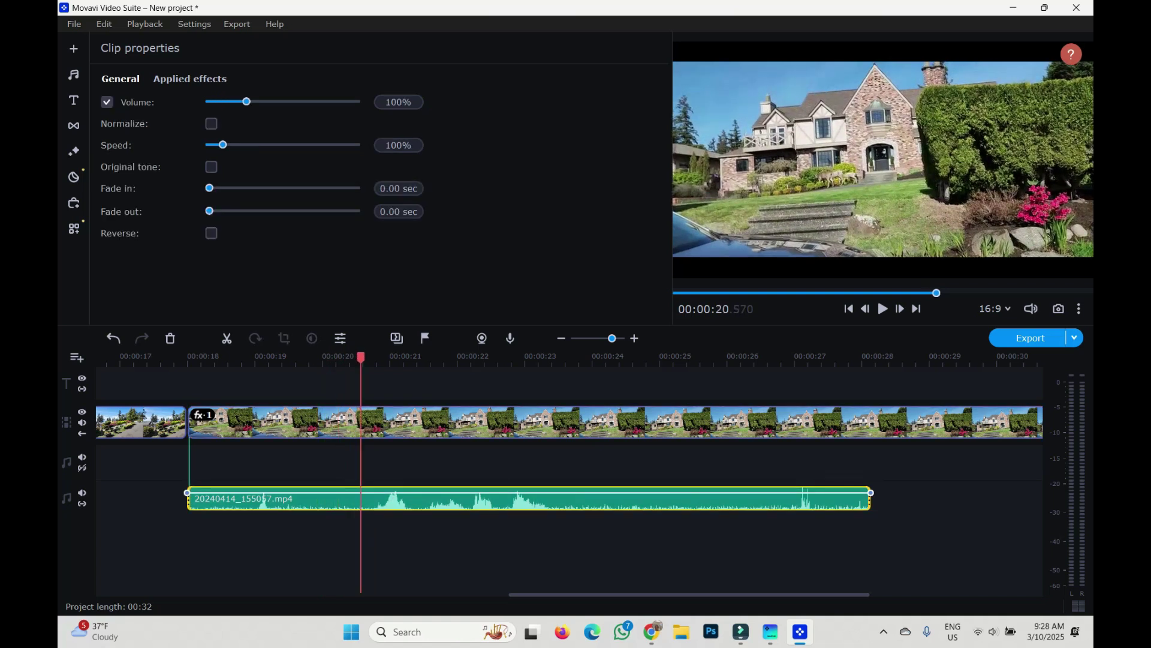
{"action": "left_click_drag", "start_coordinate": [361, 357], "coordinate": [320, 357]}
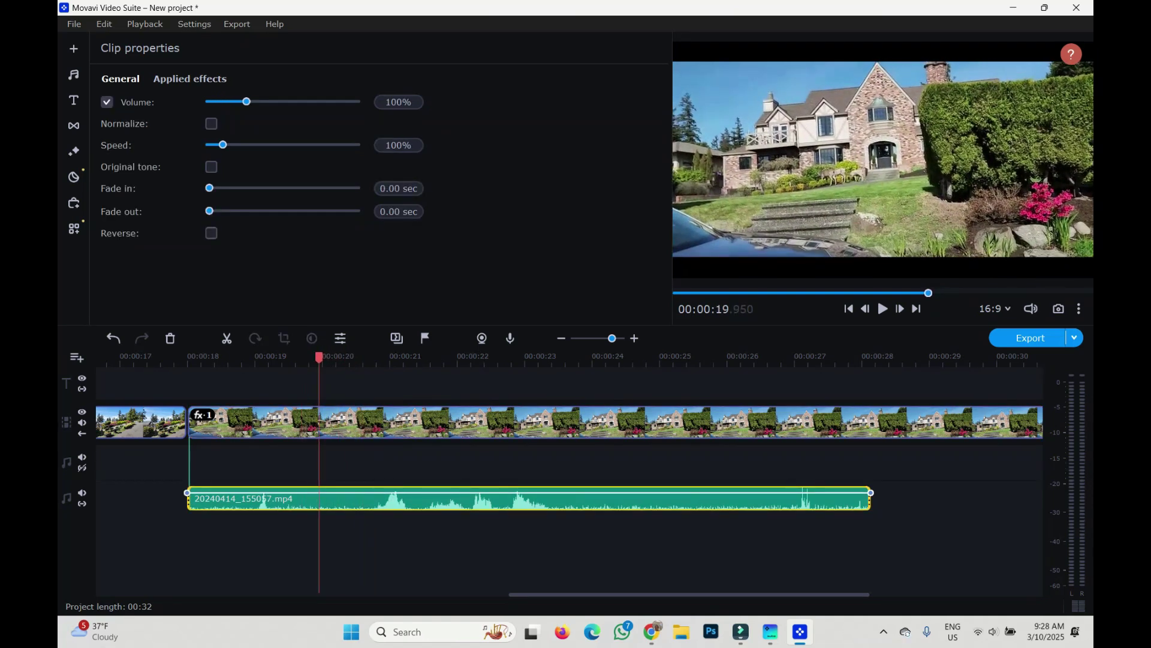
{"action": "left_click", "coordinate": [343, 357]}
{"action": "left_click", "coordinate": [227, 338]}
{"action": "left_click_drag", "start_coordinate": [343, 358], "coordinate": [680, 357]}
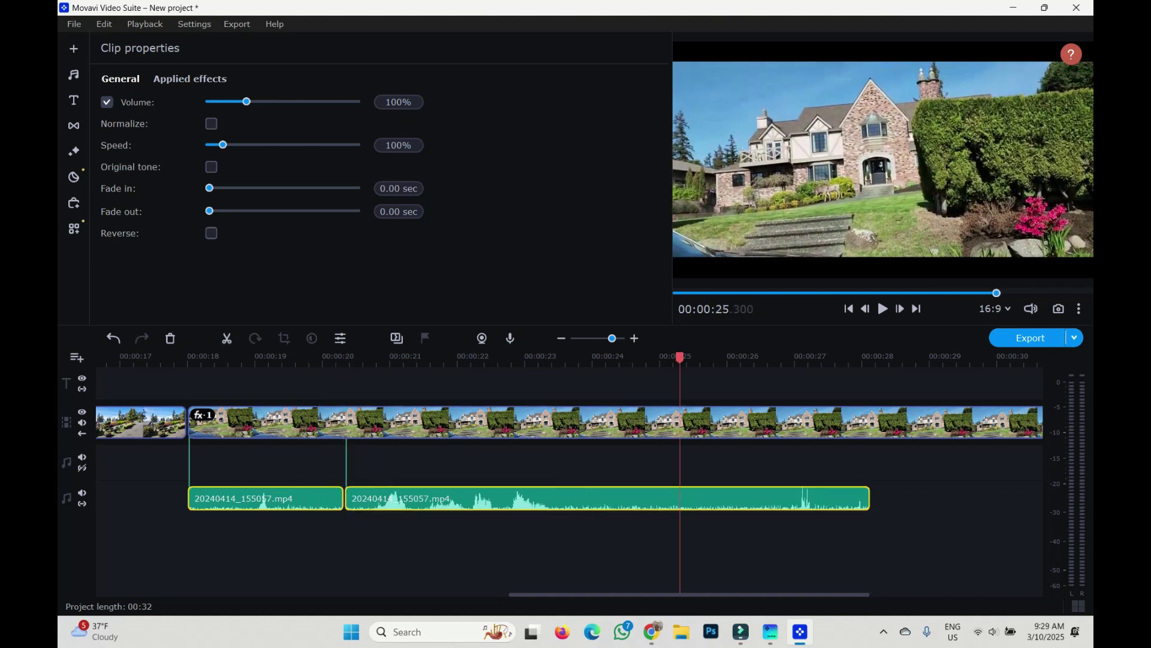
{"action": "left_click", "coordinate": [740, 499]}
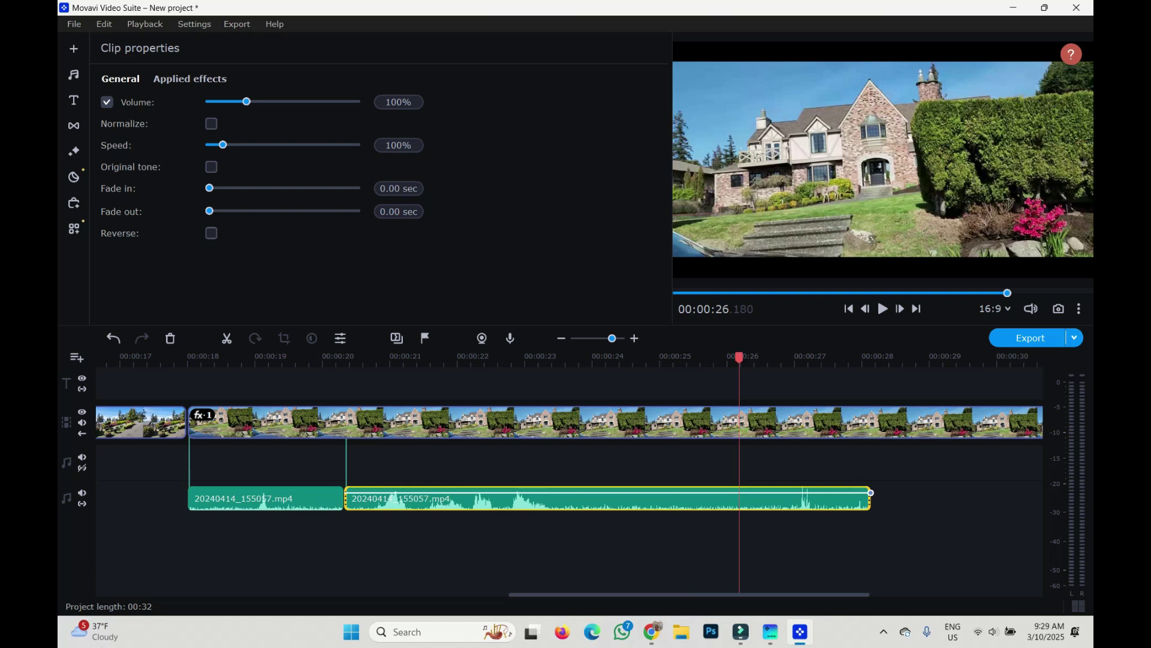
Split the second audio part at about 26.2 seconds and move all three audio pieces to the upper audio track with gaps between them.
{"action": "left_click", "coordinate": [740, 499]}
{"action": "left_click", "coordinate": [226, 338]}
{"action": "left_click_drag", "start_coordinate": [801, 499], "coordinate": [829, 493]}
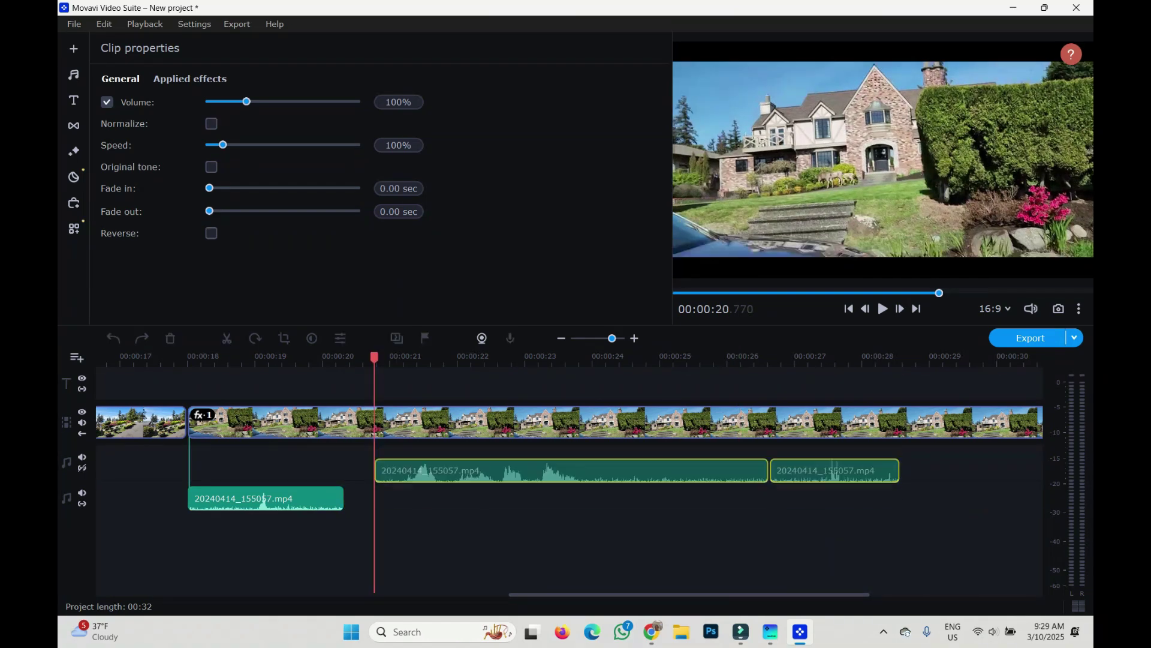
{"action": "left_click_drag", "start_coordinate": [814, 498], "coordinate": [925, 488]}
{"action": "left_click_drag", "start_coordinate": [539, 498], "coordinate": [574, 463]}
{"action": "left_click_drag", "start_coordinate": [264, 498], "coordinate": [263, 462]}
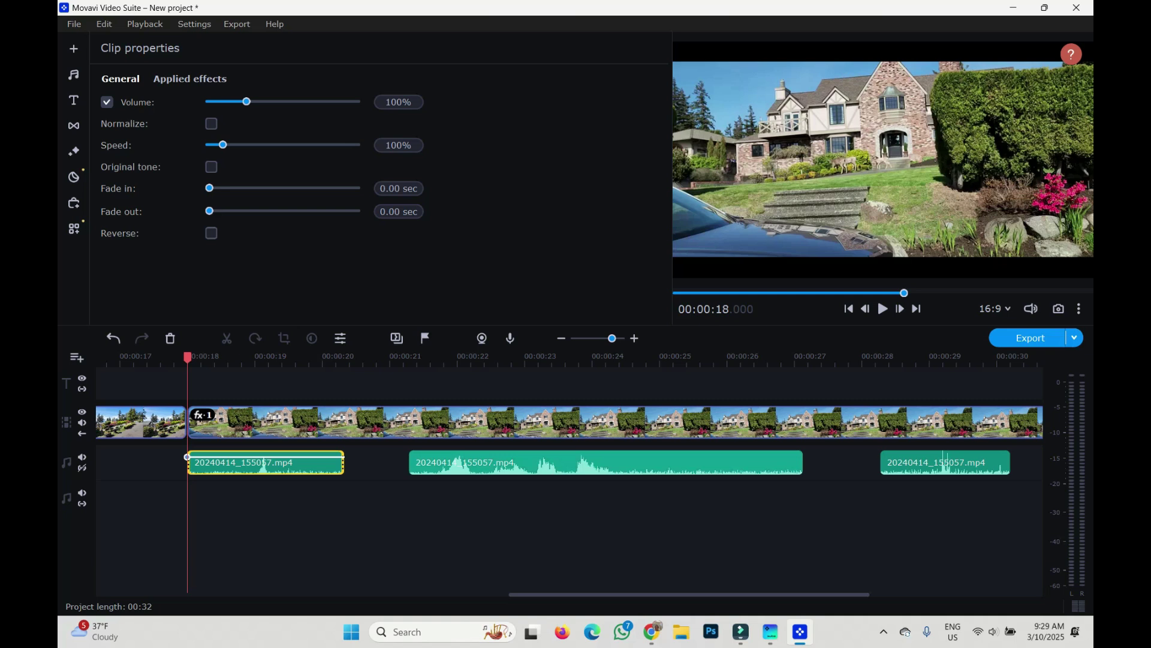
Split the middle audio piece at about 25.25 seconds and cut its second part from the timeline.
{"action": "left_click_drag", "start_coordinate": [187, 358], "coordinate": [676, 358]}
{"action": "left_click", "coordinate": [227, 339]}
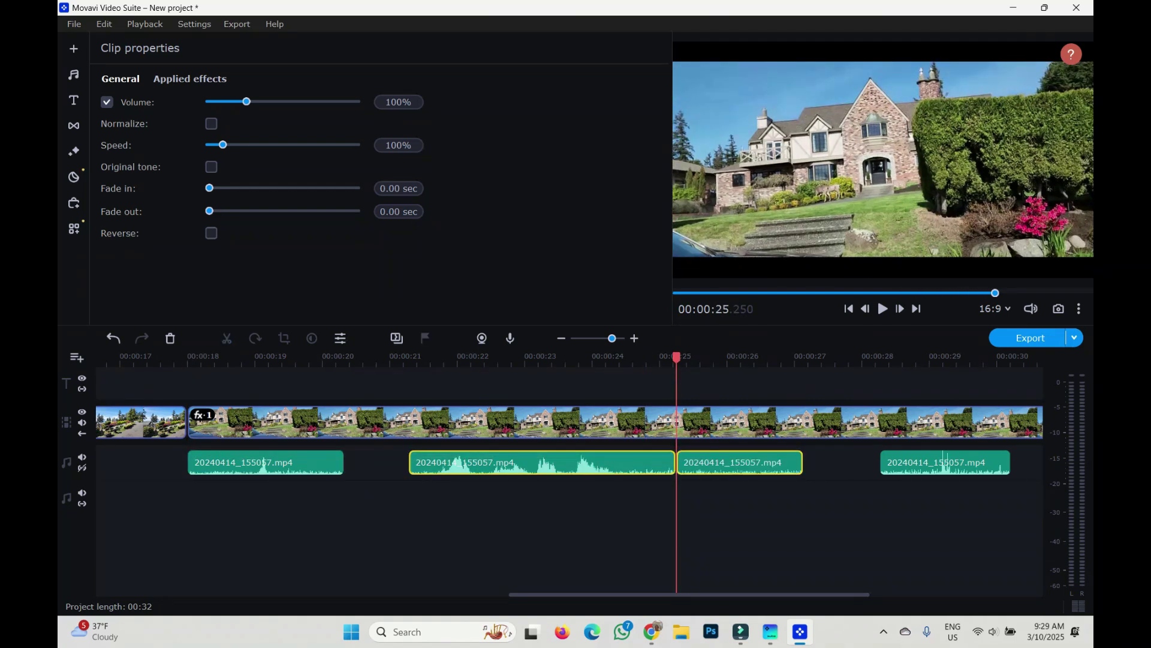
{"action": "left_click", "coordinate": [696, 466]}
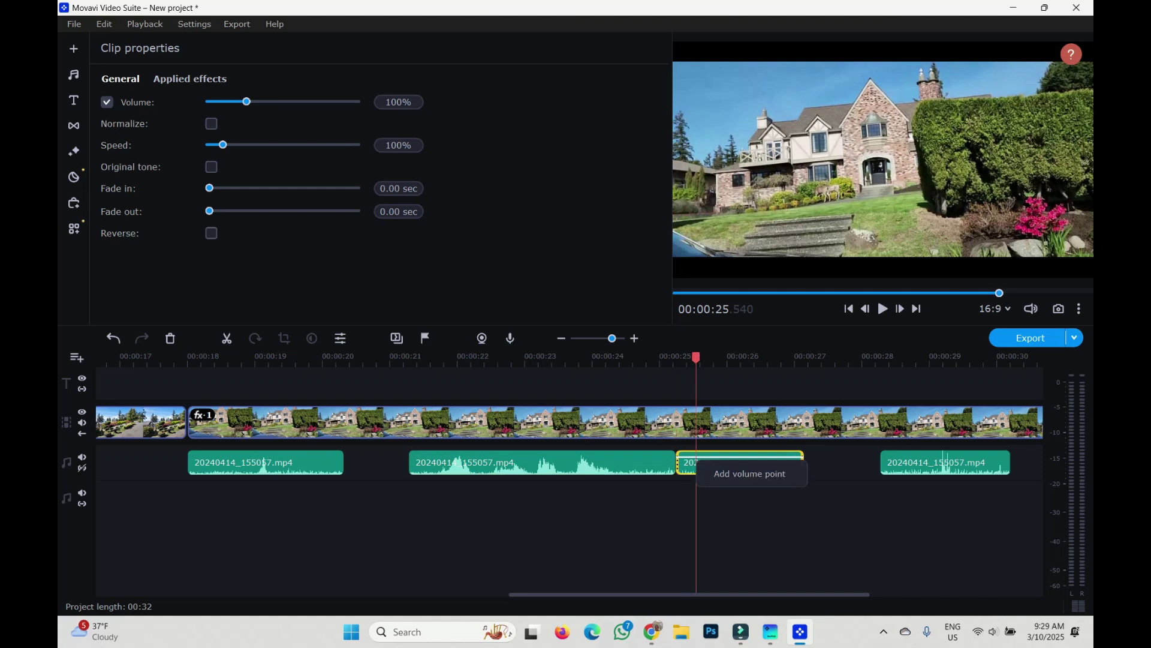
{"action": "right_click", "coordinate": [696, 467]}
{"action": "left_click", "coordinate": [711, 356]}
Split the first audio piece at 18.4 seconds and cut its short opening part from the timeline.
{"action": "left_click_drag", "start_coordinate": [696, 356], "coordinate": [233, 357]}
{"action": "left_click", "coordinate": [214, 463]}
{"action": "key", "text": "ctrl+b"}
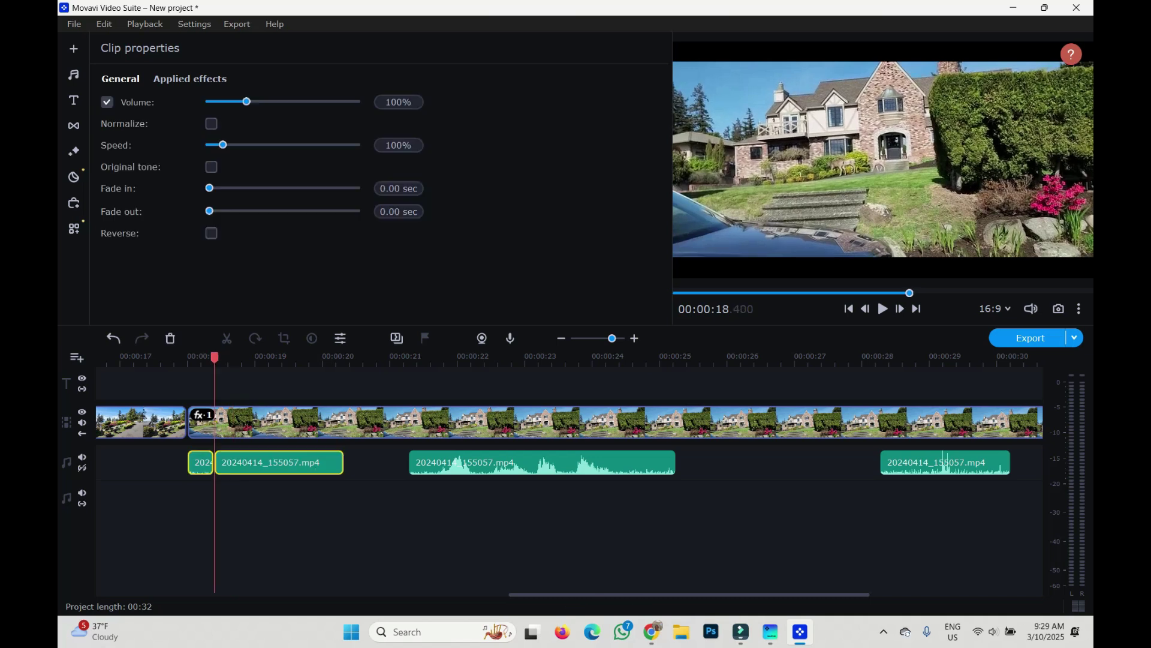
{"action": "left_click", "coordinate": [201, 464]}
{"action": "right_click", "coordinate": [201, 464]}
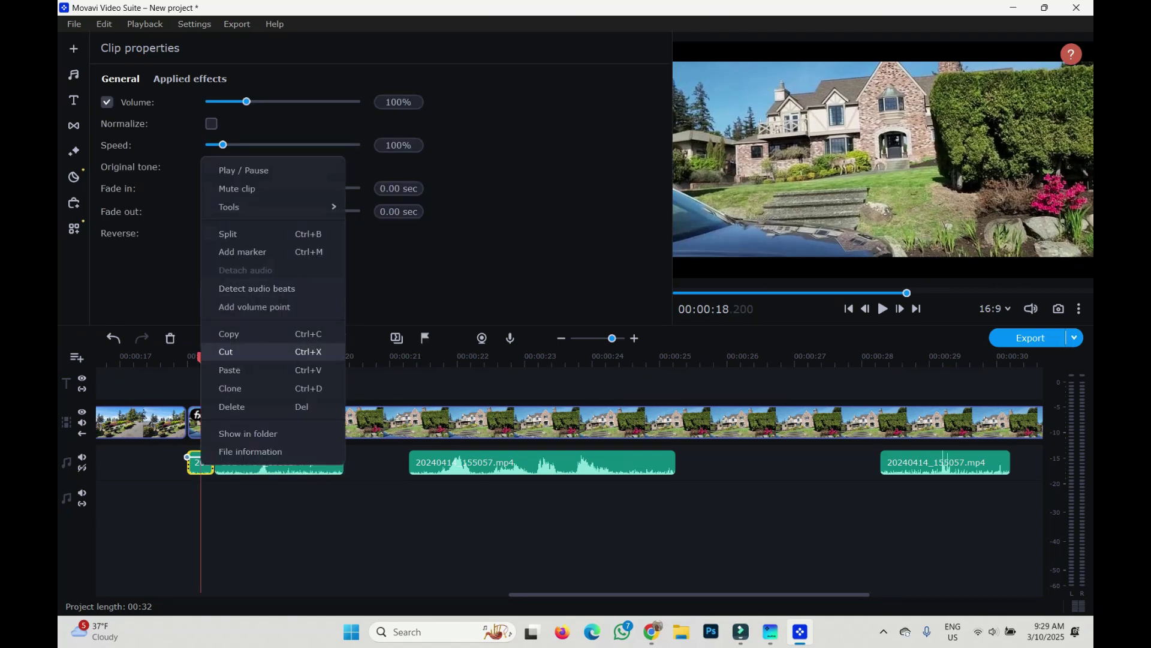
{"action": "left_click", "coordinate": [228, 352]}
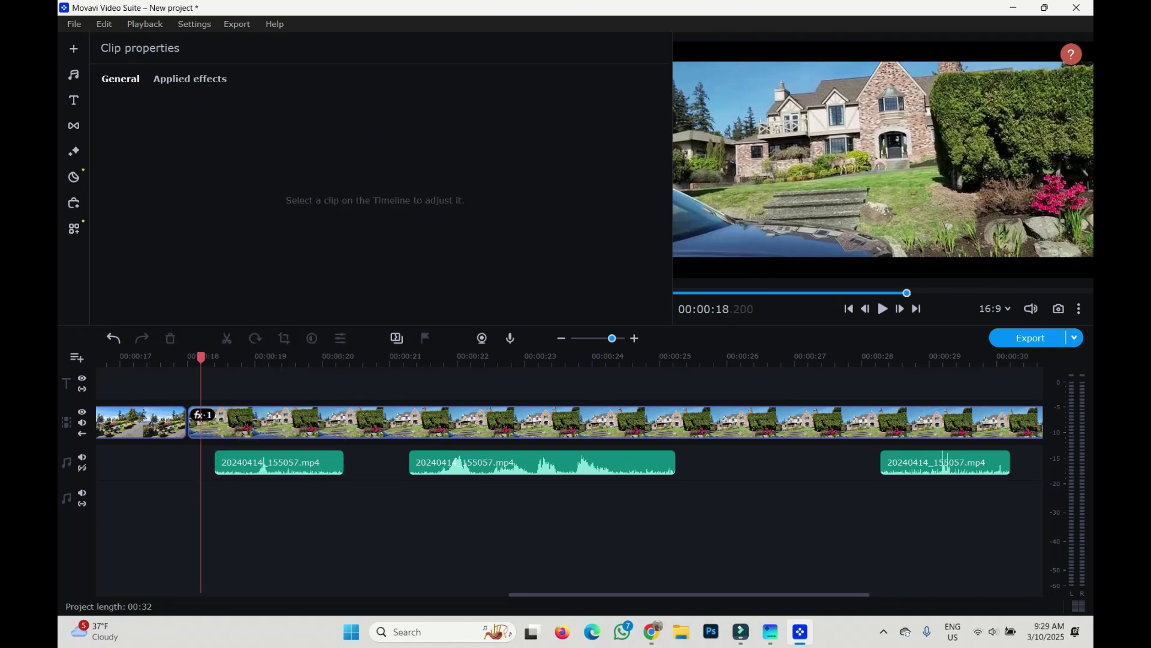